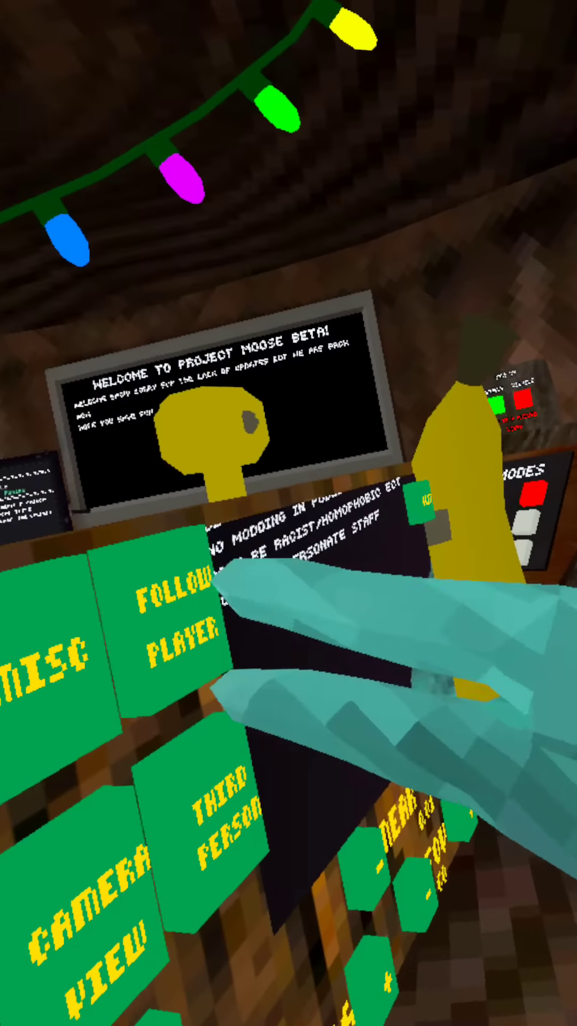
{"action": "left_click", "coordinate": [221, 577]}
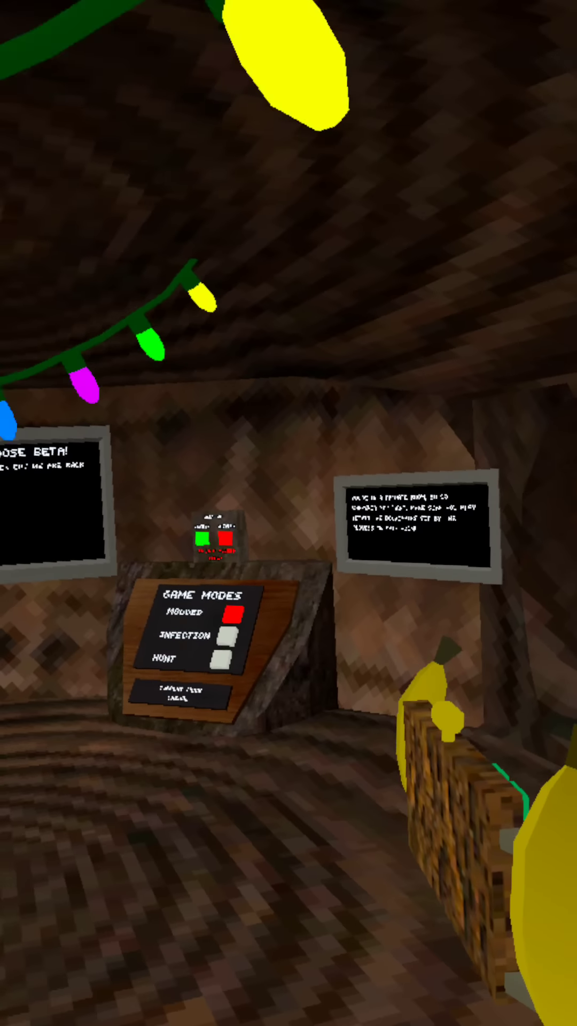
{"action": "left_click", "coordinate": [401, 572]}
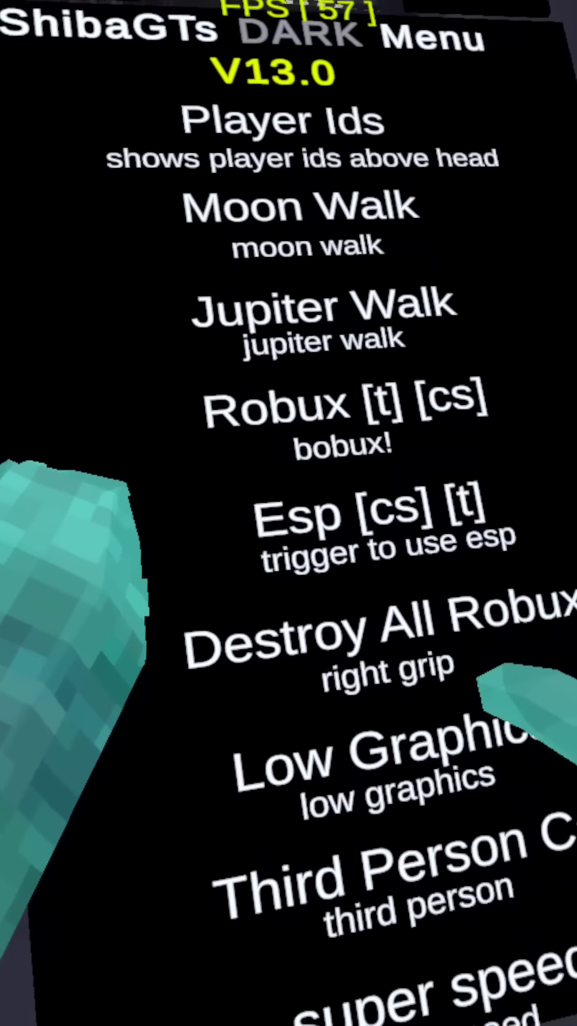
{"action": "left_click", "coordinate": [449, 753]}
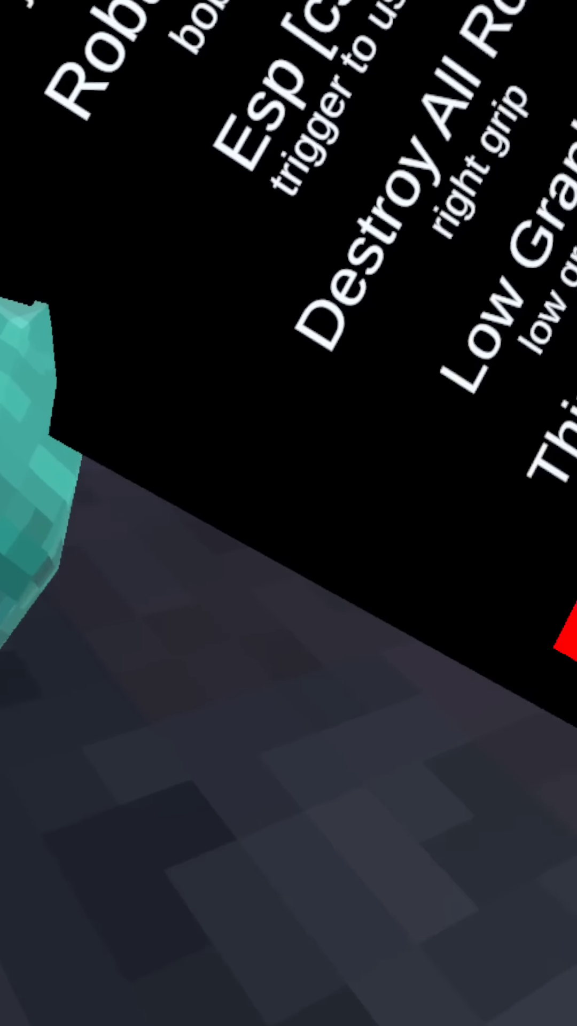
{"action": "left_click", "coordinate": [481, 658]}
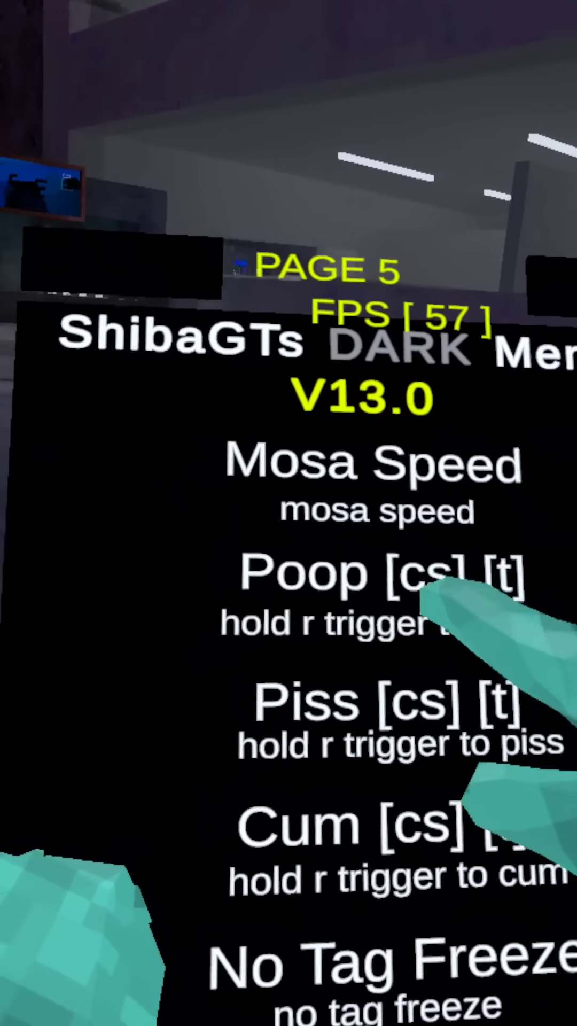
{"action": "left_click", "coordinate": [450, 593]}
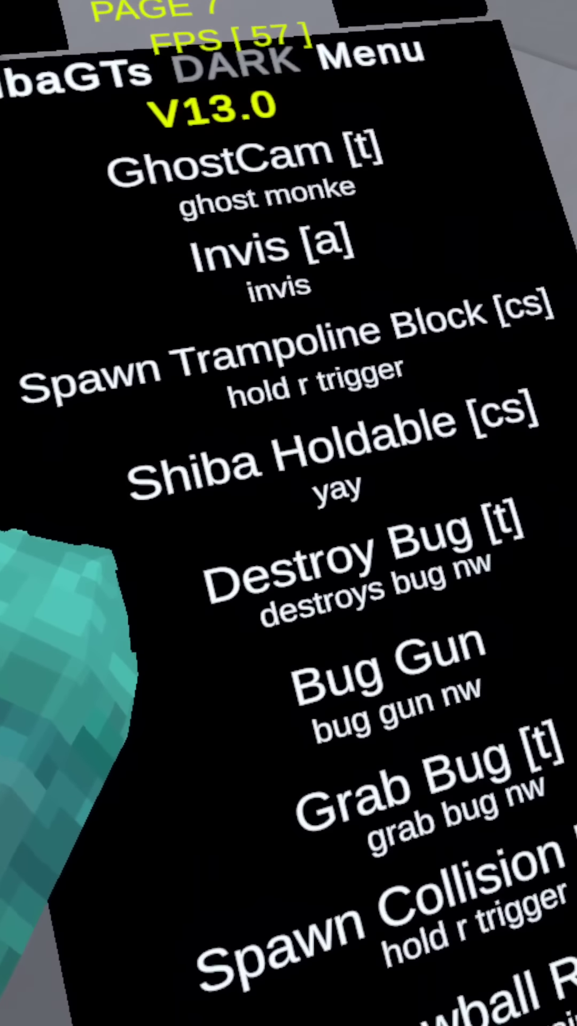
{"action": "left_click", "coordinate": [493, 858]}
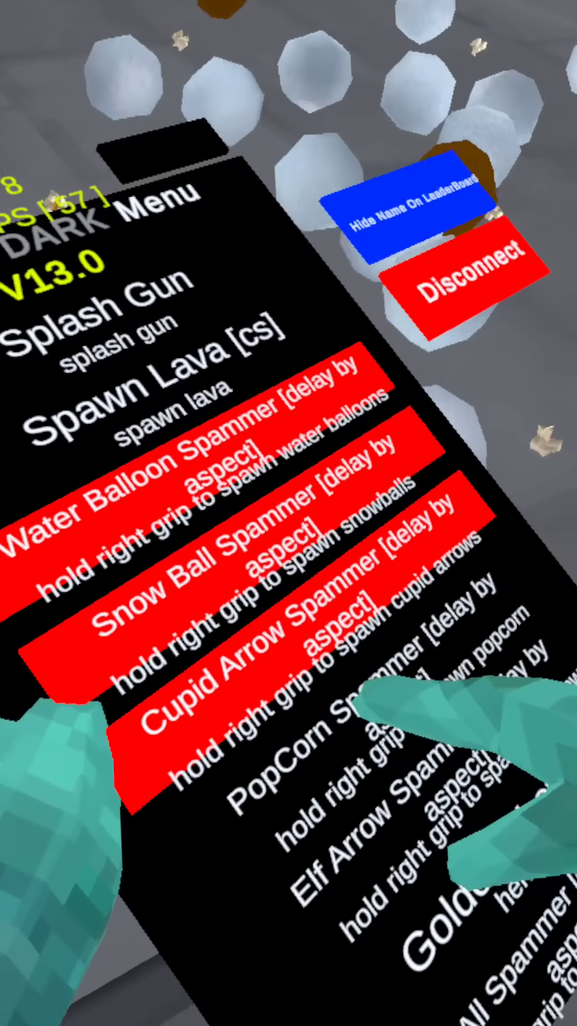
{"action": "left_click", "coordinate": [361, 705]}
{"action": "left_click", "coordinate": [353, 609]}
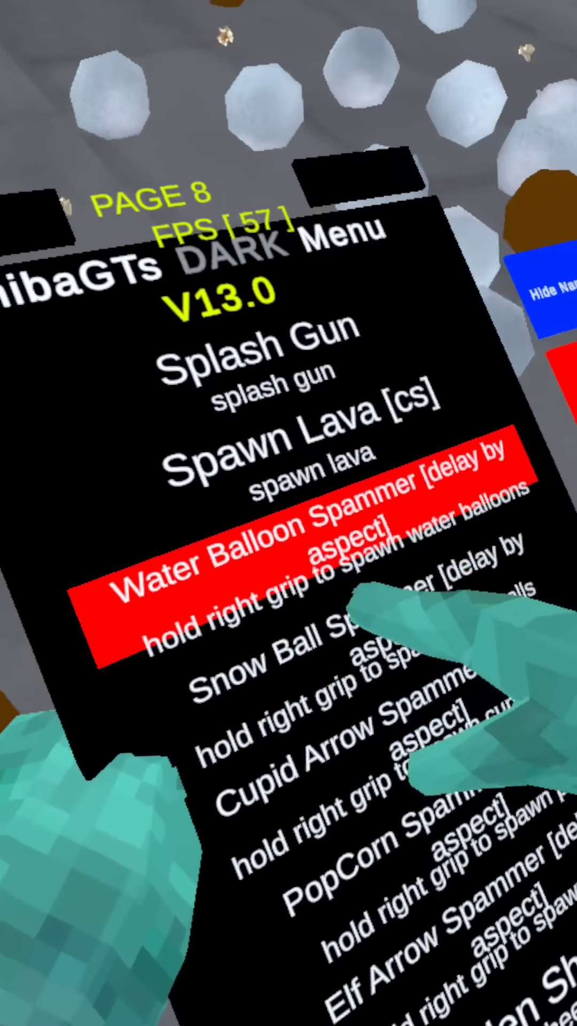